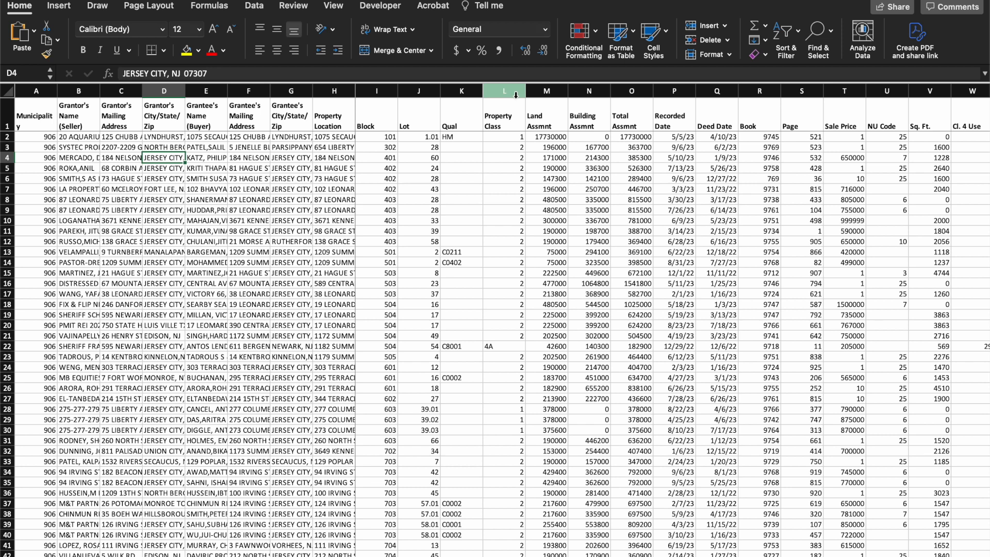
Fill the entire Property Class column with yellow, and look through the class codes below it.
{"action": "left_click", "coordinate": [515, 95]}
{"action": "left_click", "coordinate": [187, 50]}
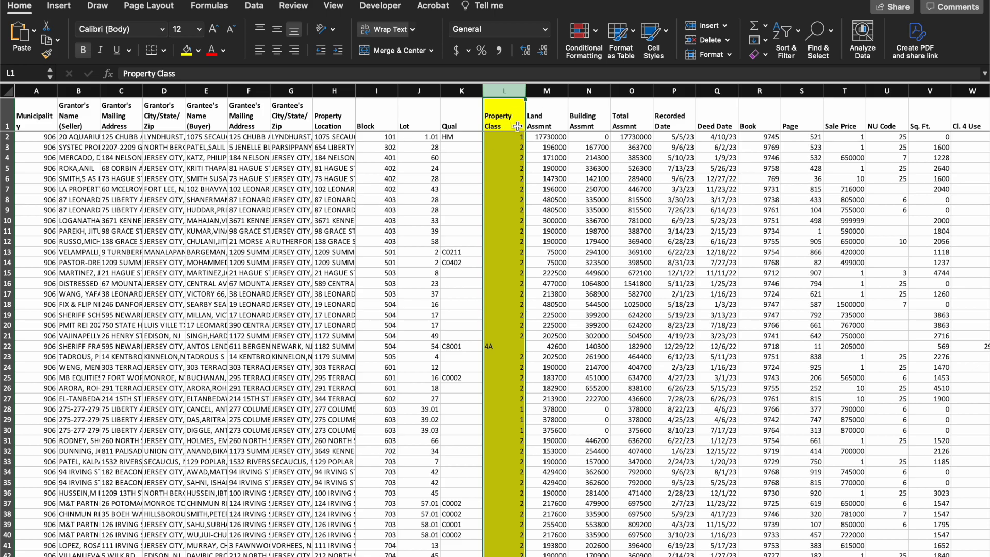
{"action": "left_click", "coordinate": [513, 147]}
{"action": "scroll", "coordinate": [510, 225], "scroll_direction": "down", "scroll_amount": 2}
{"action": "scroll", "coordinate": [509, 225], "scroll_direction": "down", "scroll_amount": 9}
{"action": "scroll", "coordinate": [509, 225], "scroll_direction": "up", "scroll_amount": 11}
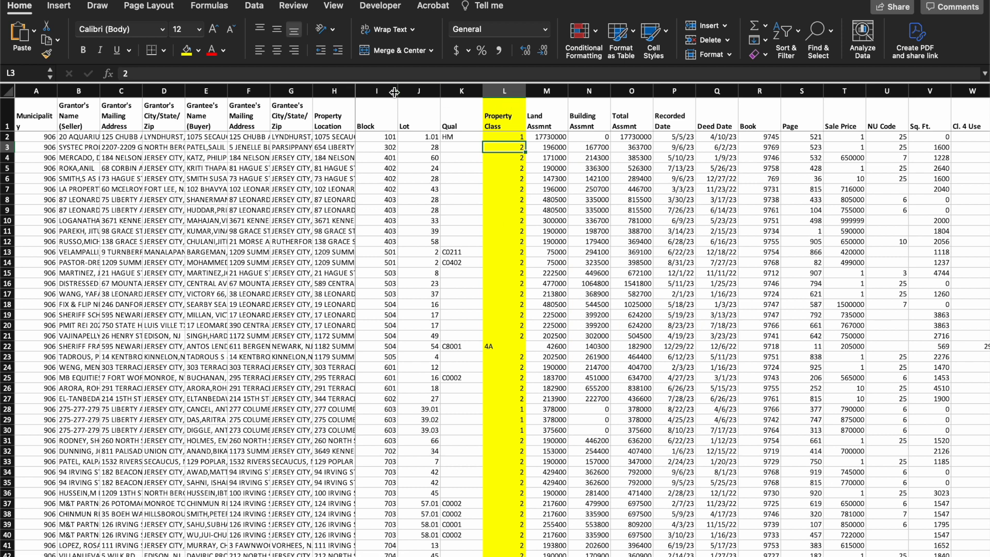
Widen the Property Location column so the full addresses fit, and fill the whole column with yellow.
{"action": "left_click_drag", "start_coordinate": [355, 91], "coordinate": [420, 91]}
{"action": "left_click", "coordinate": [374, 91]}
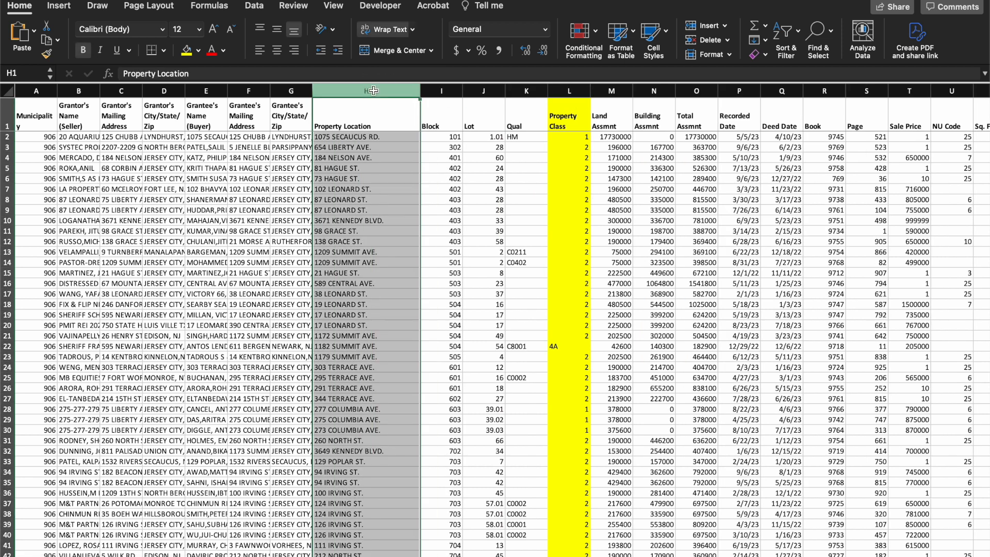
{"action": "left_click", "coordinate": [186, 50]}
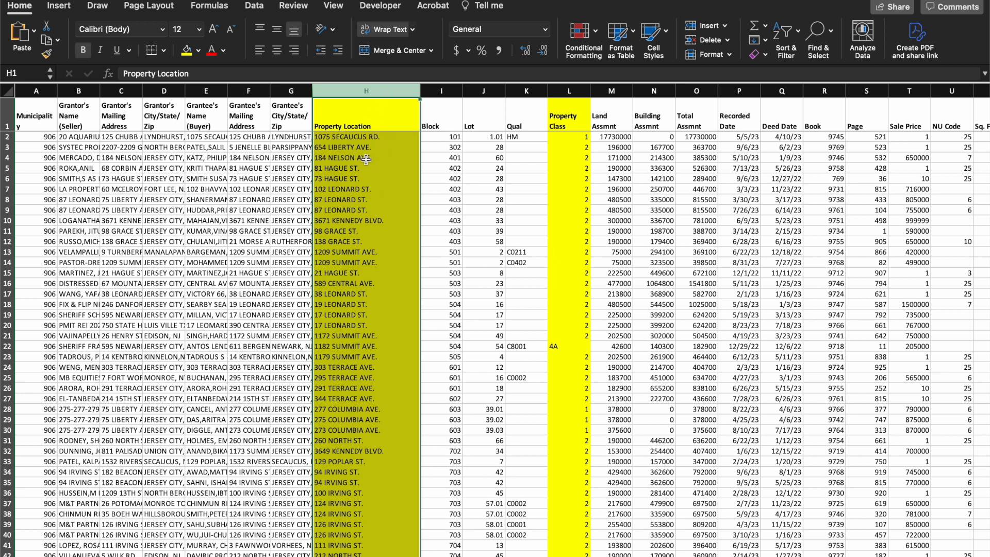
Review the Block, Lot, Qual, assessment and Page columns, and compare the first record's property class with its location.
{"action": "left_click_drag", "start_coordinate": [441, 91], "coordinate": [528, 89]}
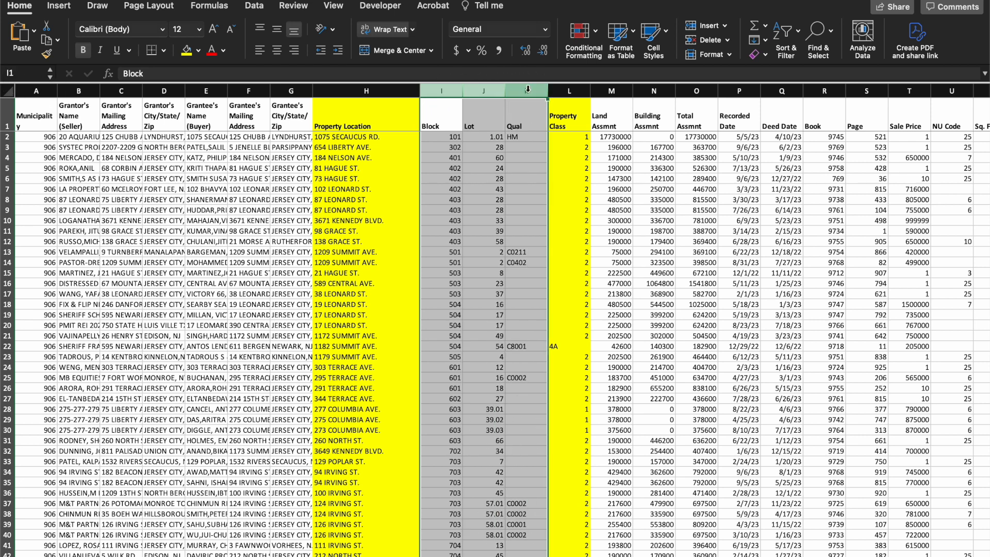
{"action": "left_click", "coordinate": [646, 126]}
{"action": "left_click", "coordinate": [697, 126]}
{"action": "left_click", "coordinate": [866, 126]}
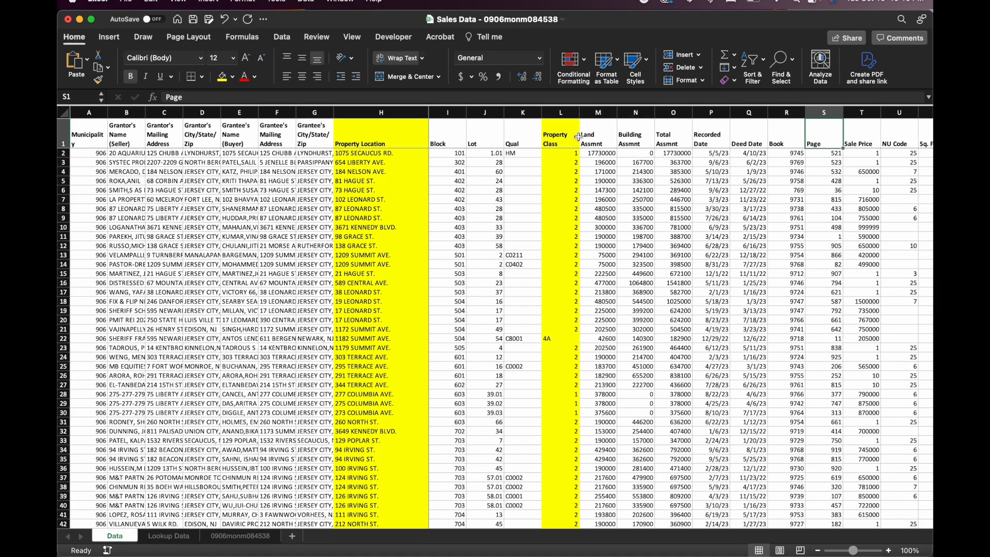
{"action": "left_click", "coordinate": [560, 140]}
{"action": "left_click_drag", "start_coordinate": [561, 140], "coordinate": [561, 209]}
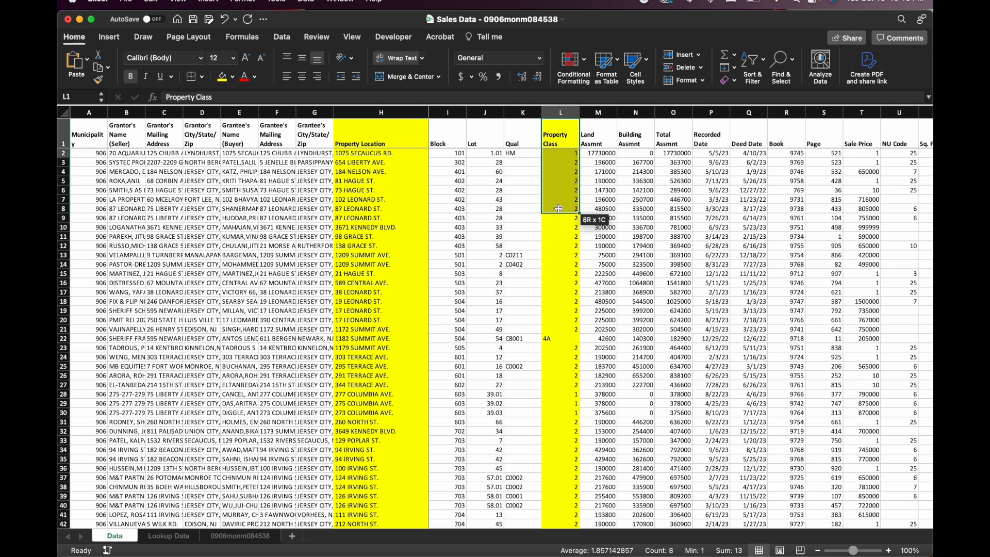
{"action": "left_click", "coordinate": [563, 152]}
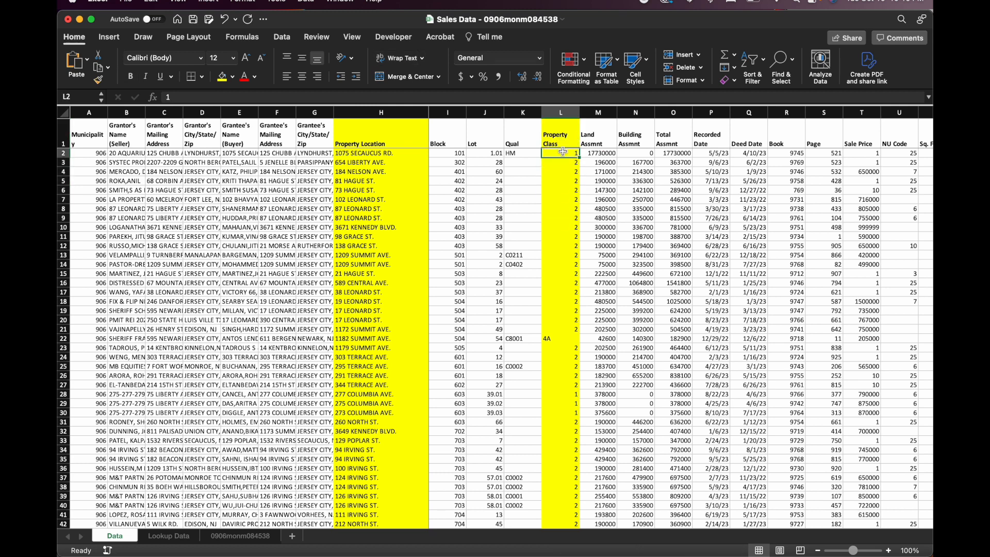
{"action": "left_click", "coordinate": [369, 156]}
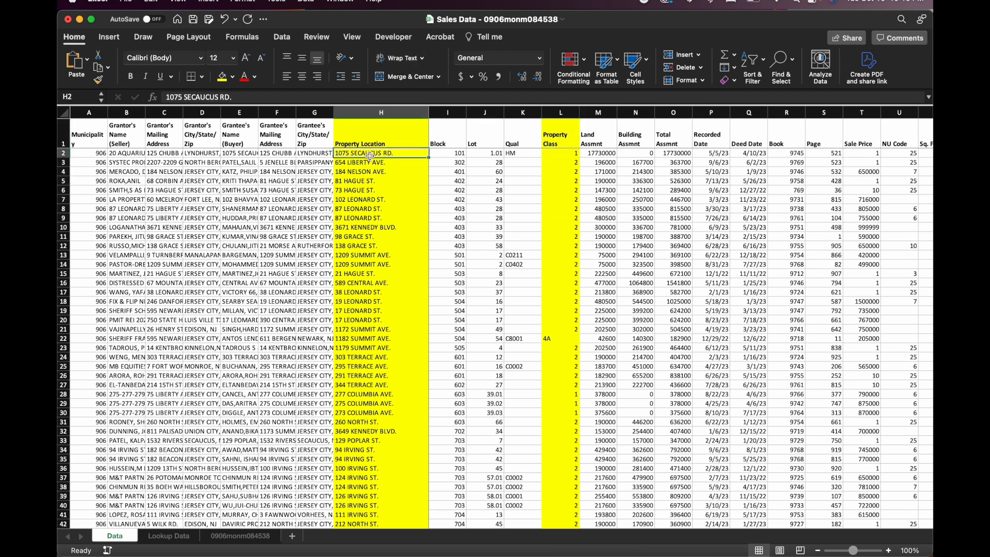
{"action": "left_click", "coordinate": [569, 152]}
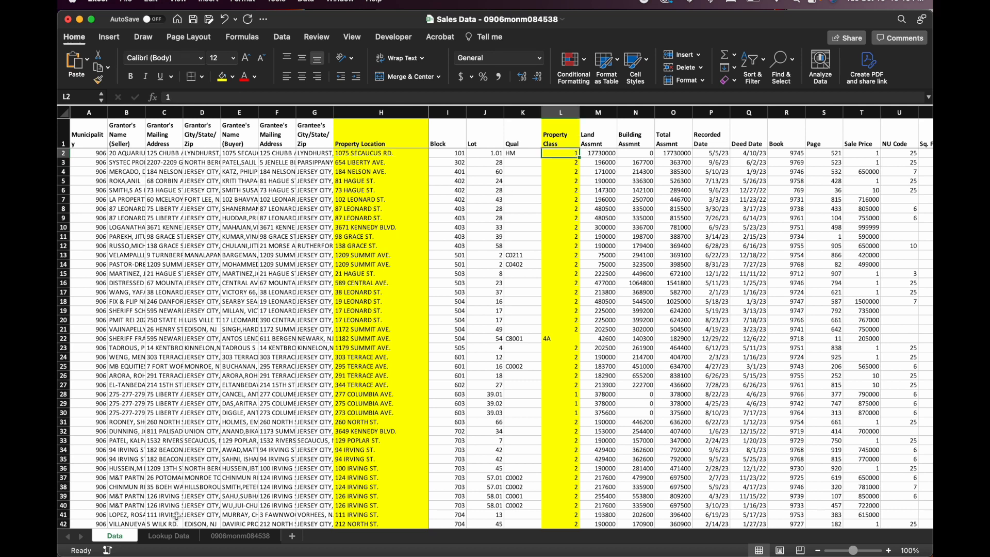
On the Lookup Data sheet, widen columns A and B to fit their contents and review the property class numbers and names.
{"action": "left_click", "coordinate": [169, 536]}
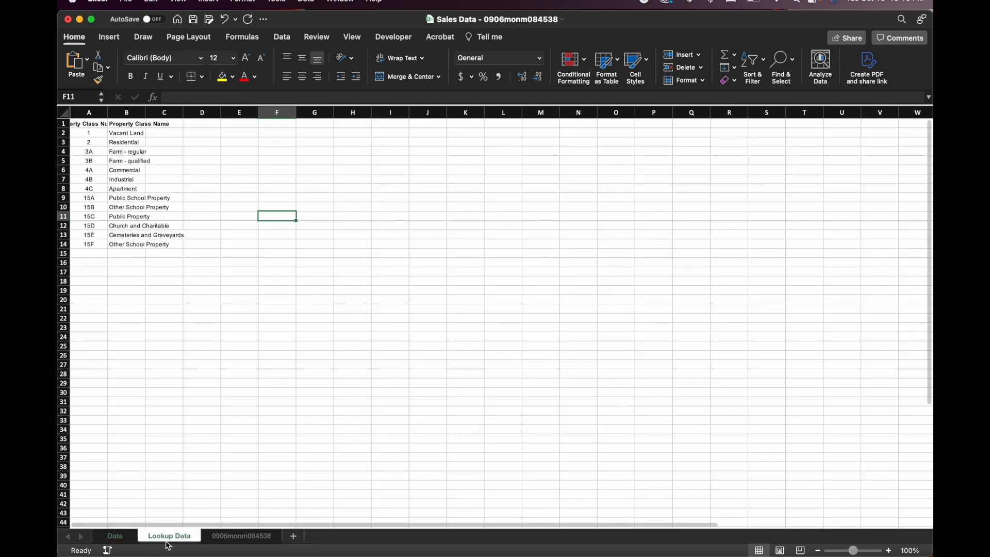
{"action": "left_click", "coordinate": [125, 136]}
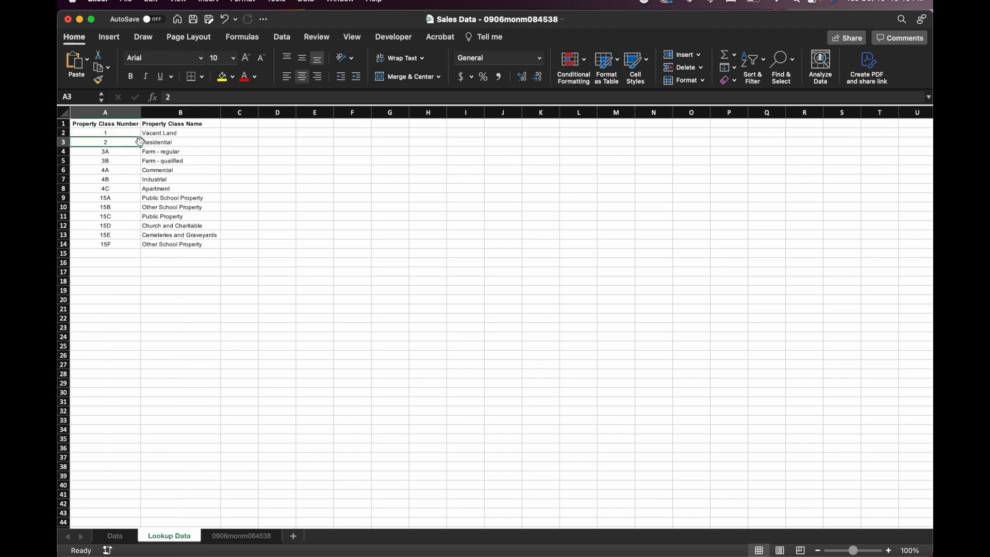
{"action": "left_click", "coordinate": [155, 142]}
{"action": "left_click", "coordinate": [128, 152]}
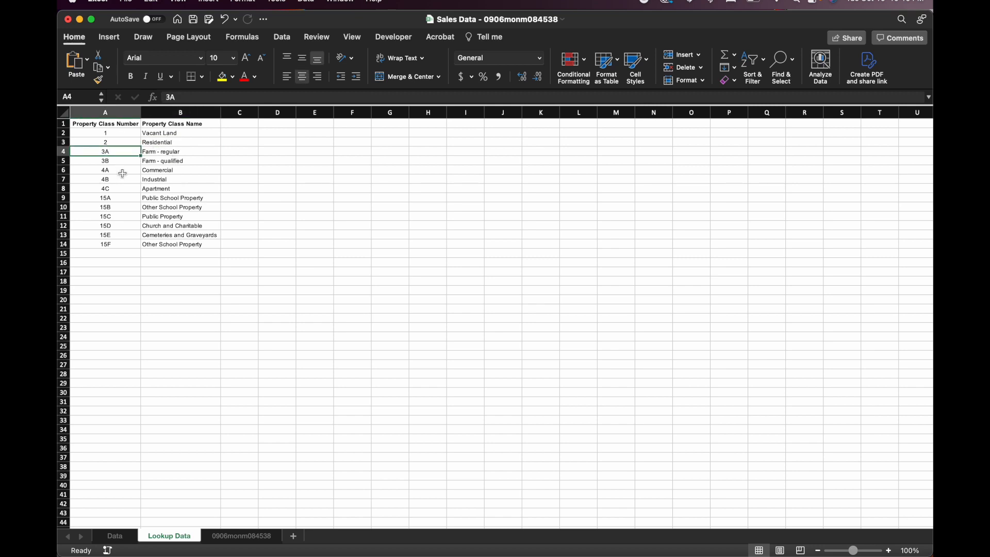
{"action": "left_click", "coordinate": [113, 114]}
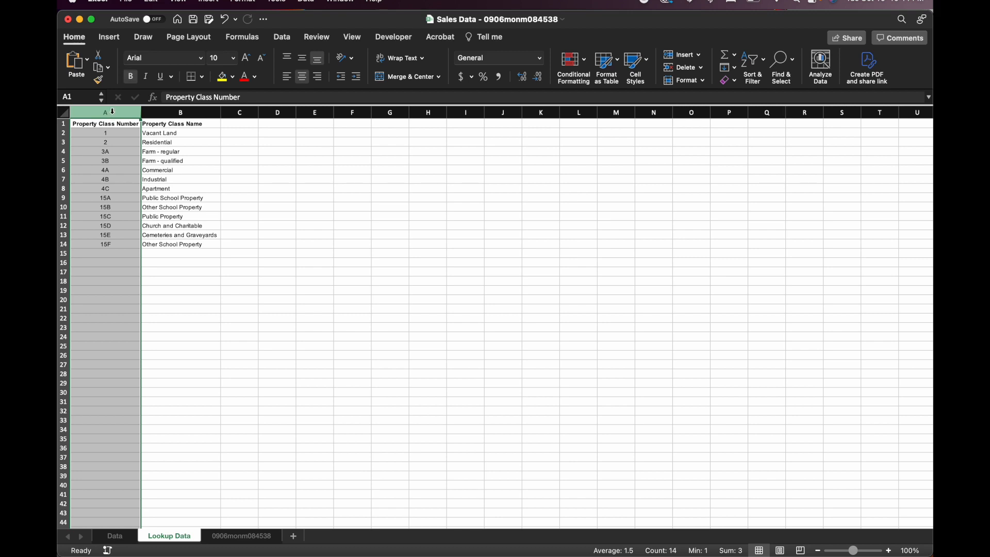
On the Data sheet, insert a blank column between Property Class and Land Assmnt.
{"action": "left_click", "coordinate": [113, 537]}
{"action": "left_click", "coordinate": [554, 112]}
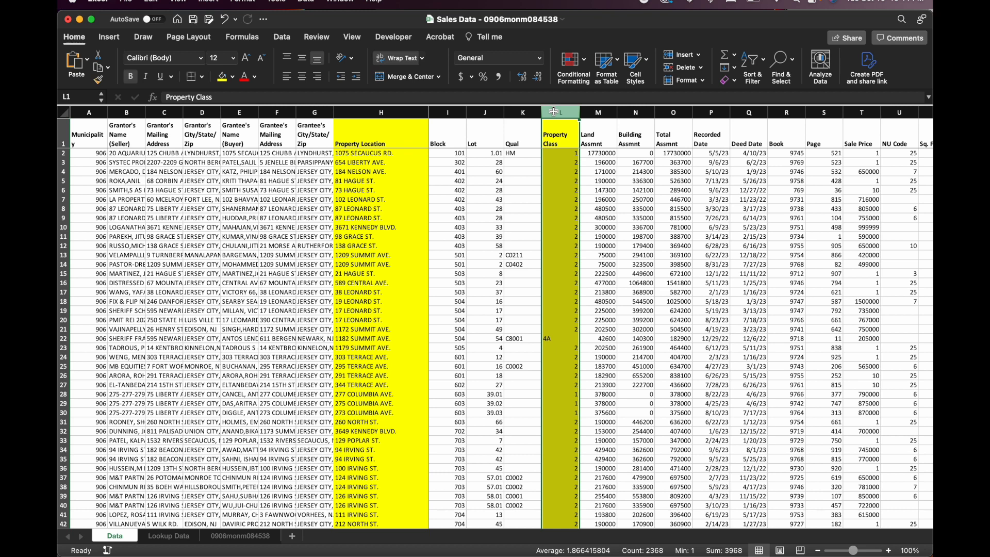
{"action": "left_click", "coordinate": [607, 112]}
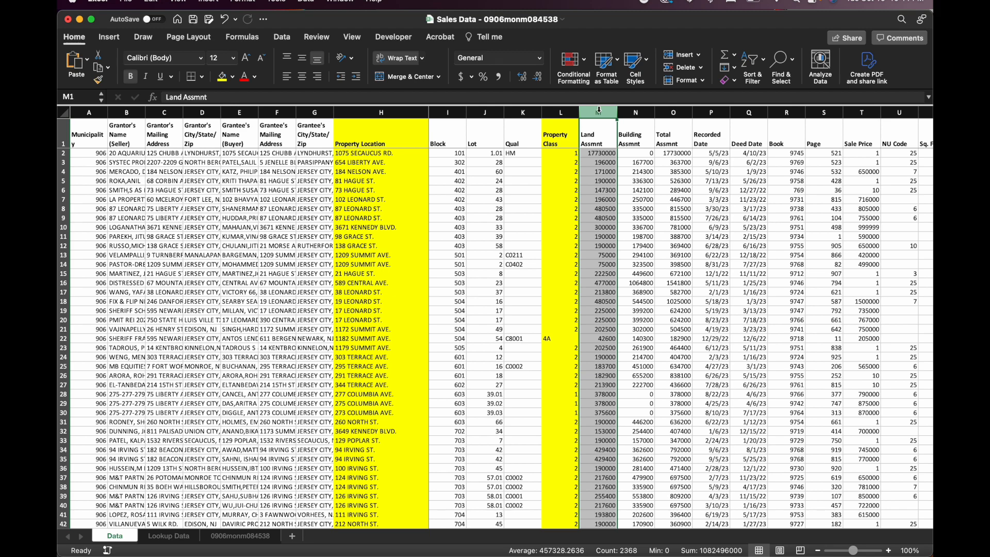
{"action": "right_click", "coordinate": [599, 109]}
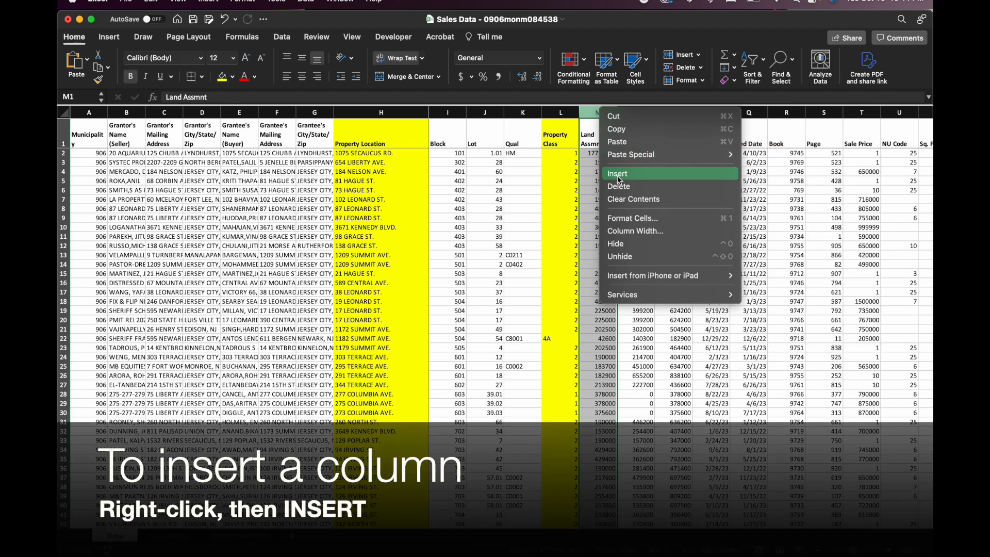
{"action": "left_click", "coordinate": [618, 175]}
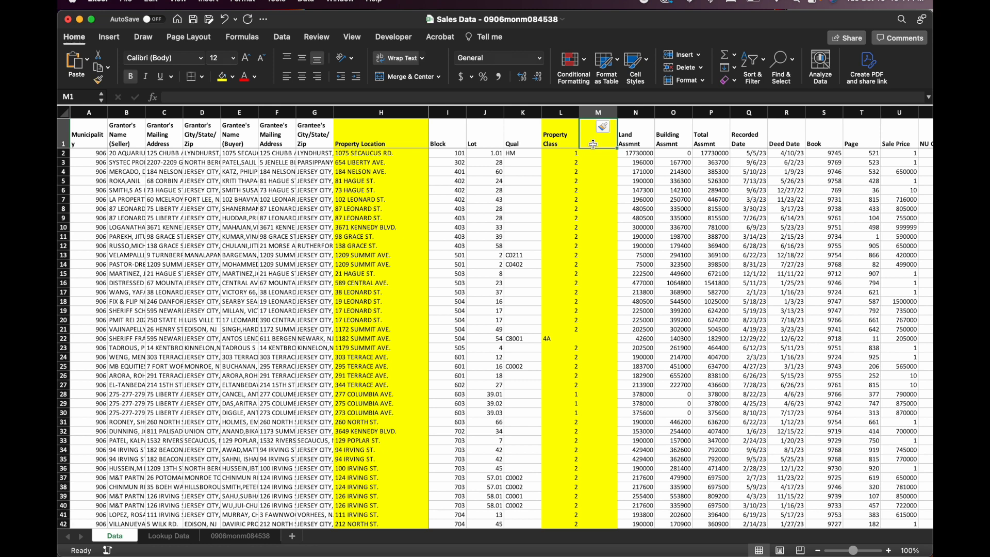
Enter "Property Class Name" as the header of the blank column M.
{"action": "type", "text": "Proper"}
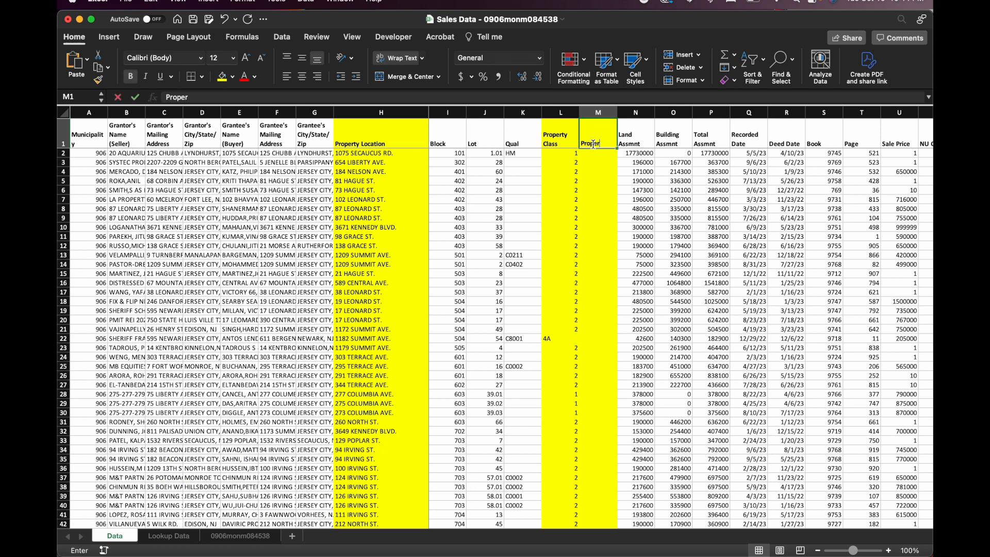
{"action": "type", "text": "ty Class Name"}
{"action": "key", "text": "Return"}
Prefix the header in M1 with "A: " so it reads "A: Property Class Name".
{"action": "left_click", "coordinate": [608, 135]}
{"action": "left_click", "coordinate": [166, 96]}
{"action": "type", "text": "A:"}
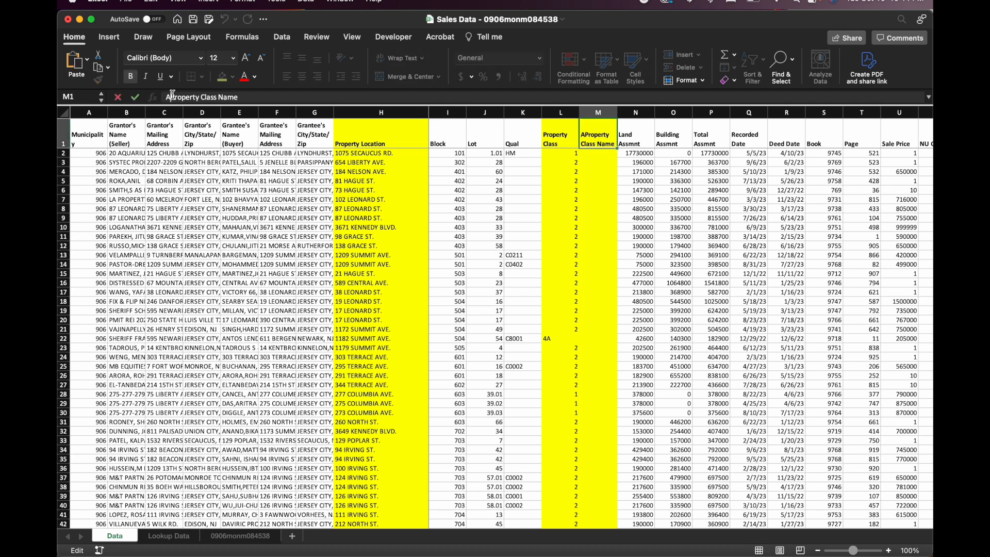
{"action": "key", "text": "Return"}
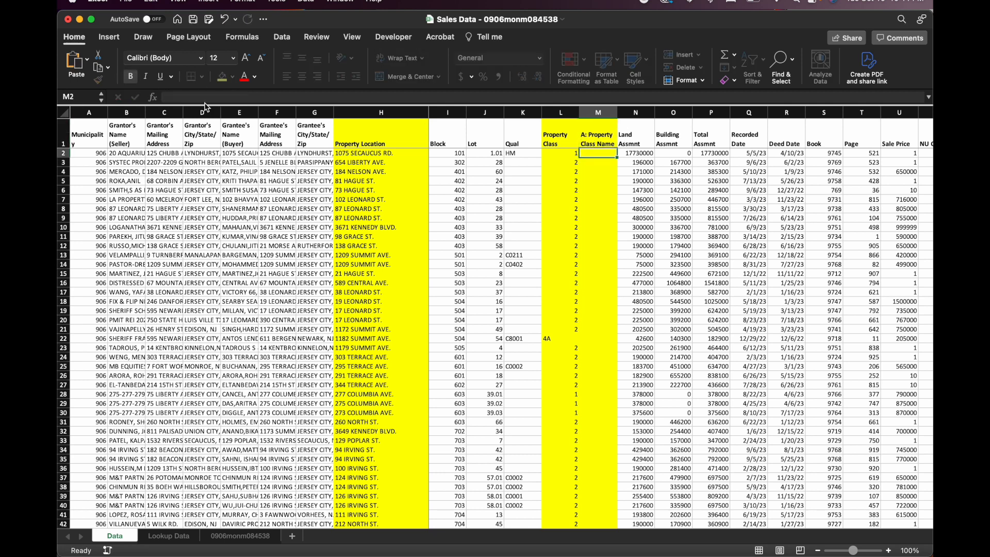
{"action": "key", "text": "Up"}
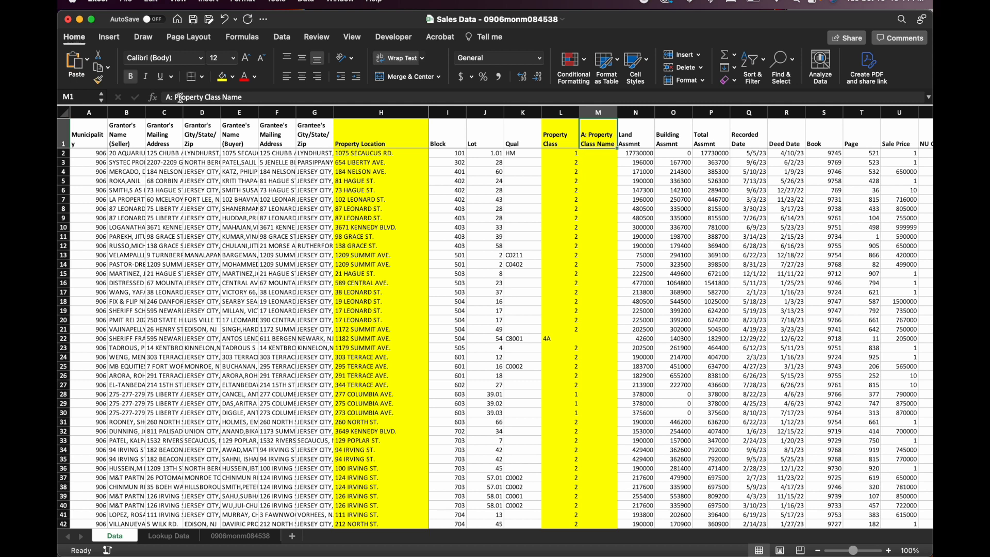
Examine the Property Class codes down the sheet beside the empty A: Property Class Name column, and return to M2.
{"action": "left_click", "coordinate": [612, 154]}
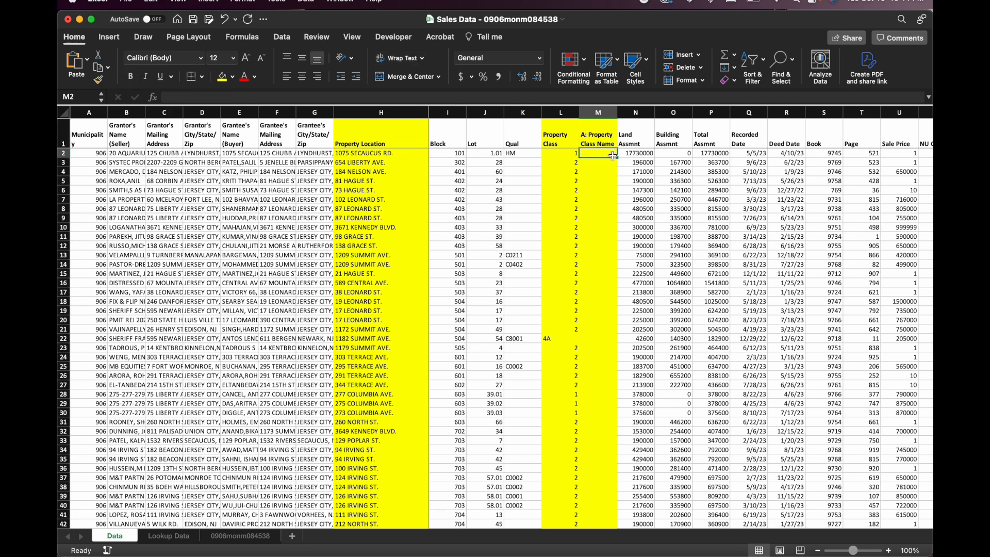
{"action": "left_click", "coordinate": [601, 138]}
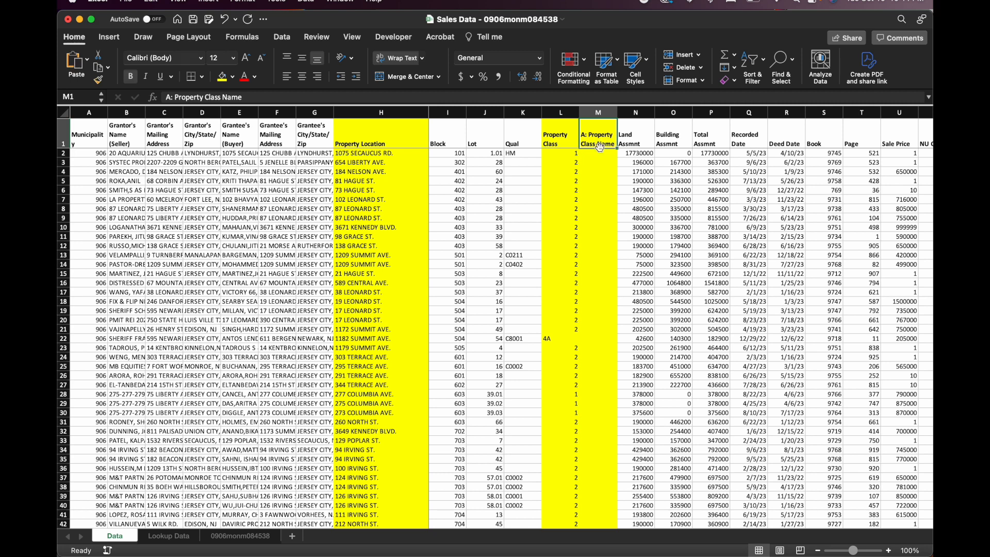
{"action": "left_click", "coordinate": [593, 156]}
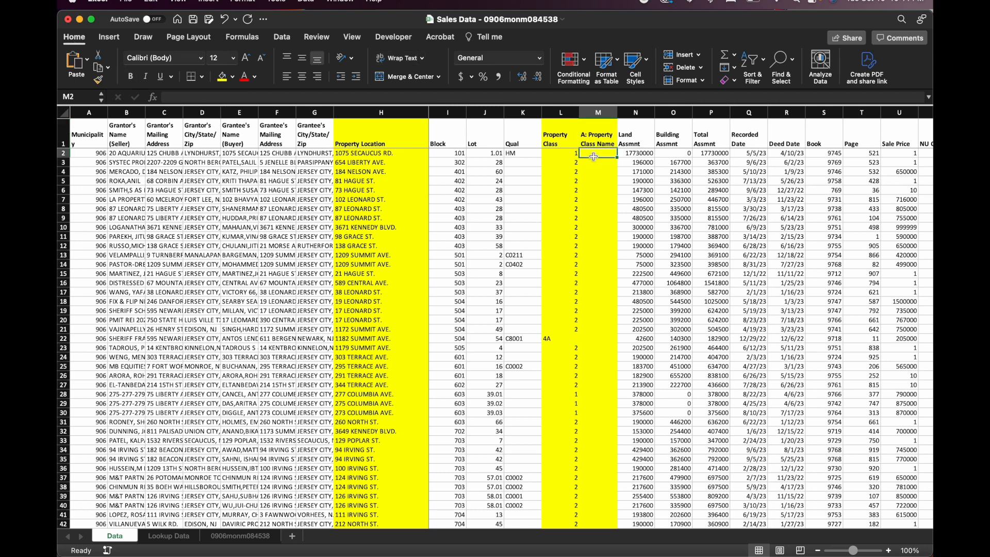
{"action": "scroll", "coordinate": [609, 173], "scroll_direction": "down", "scroll_amount": 10}
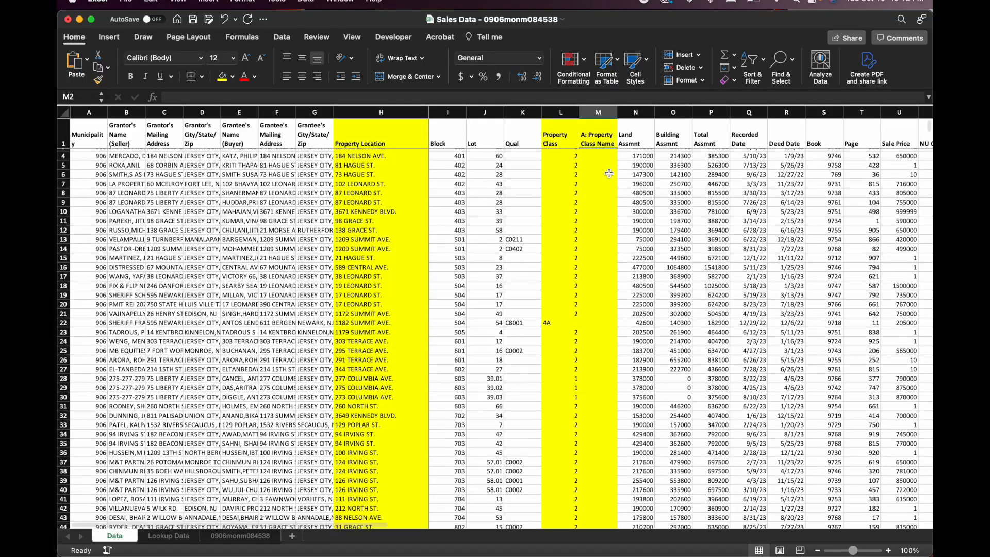
{"action": "scroll", "coordinate": [609, 173], "scroll_direction": "down", "scroll_amount": 20}
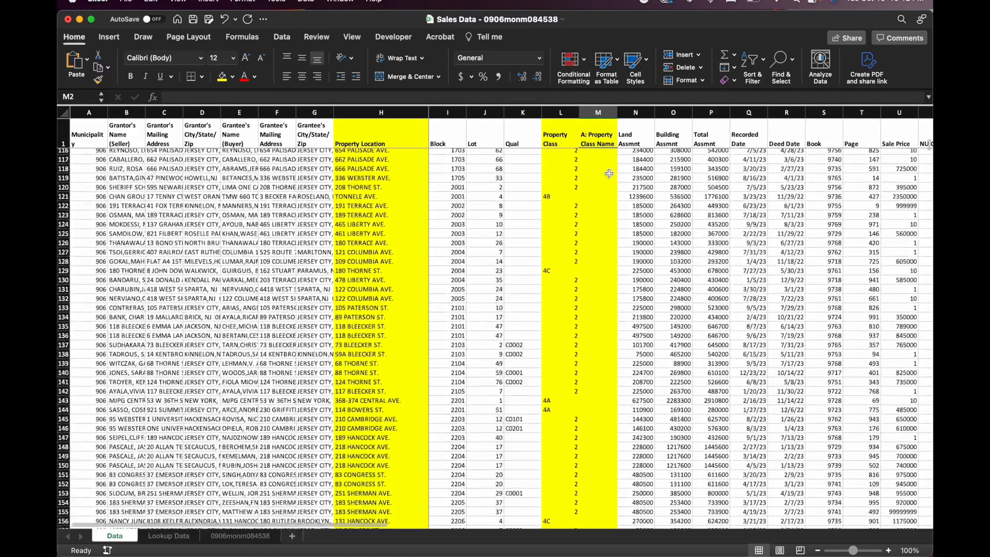
{"action": "scroll", "coordinate": [609, 173], "scroll_direction": "up", "scroll_amount": 12}
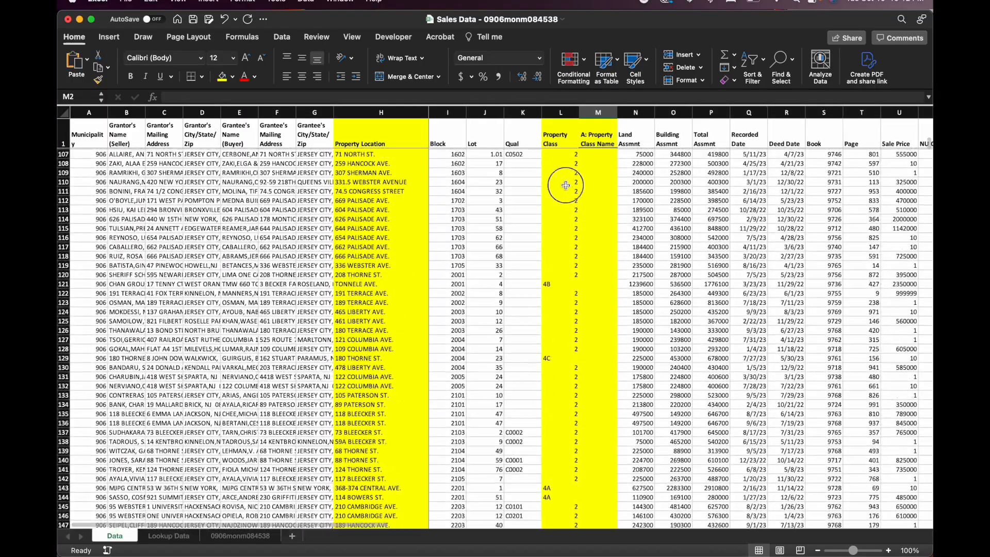
{"action": "left_click", "coordinate": [566, 185]}
{"action": "scroll", "coordinate": [599, 182], "scroll_direction": "up", "scroll_amount": 18}
{"action": "scroll", "coordinate": [599, 182], "scroll_direction": "up", "scroll_amount": 8}
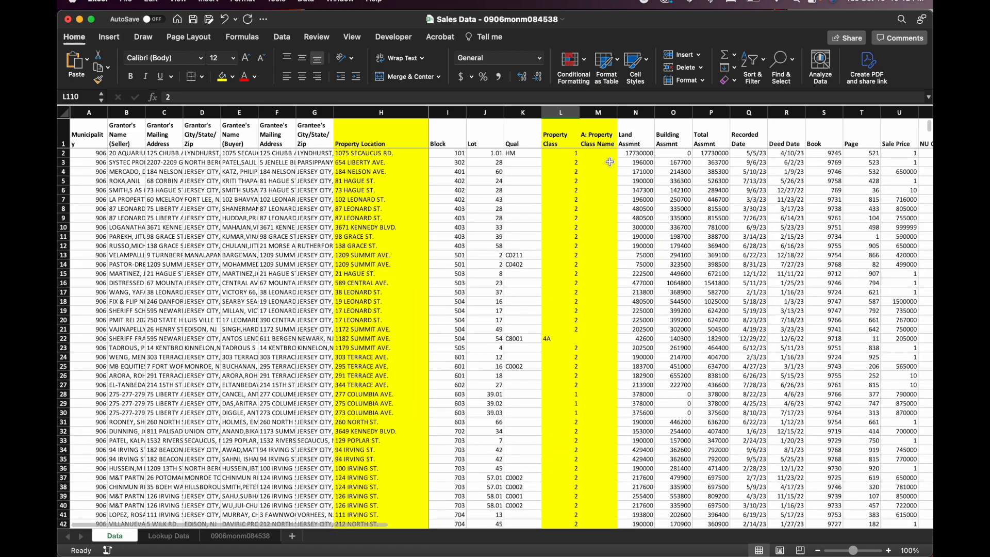
{"action": "left_click_drag", "start_coordinate": [602, 154], "coordinate": [600, 153]}
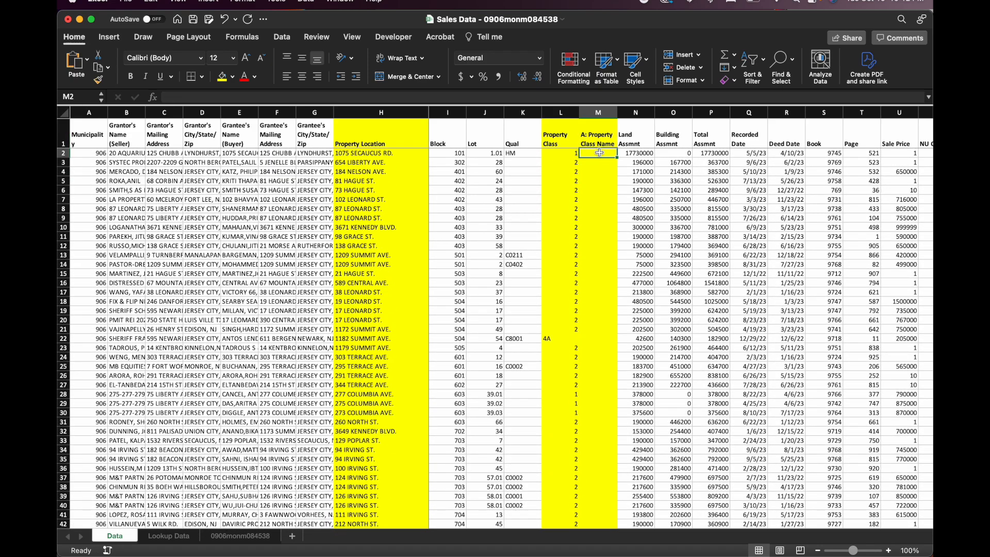
Compare the class code in L2 with the class number and class name columns on the Lookup Data sheet.
{"action": "left_click", "coordinate": [570, 153]}
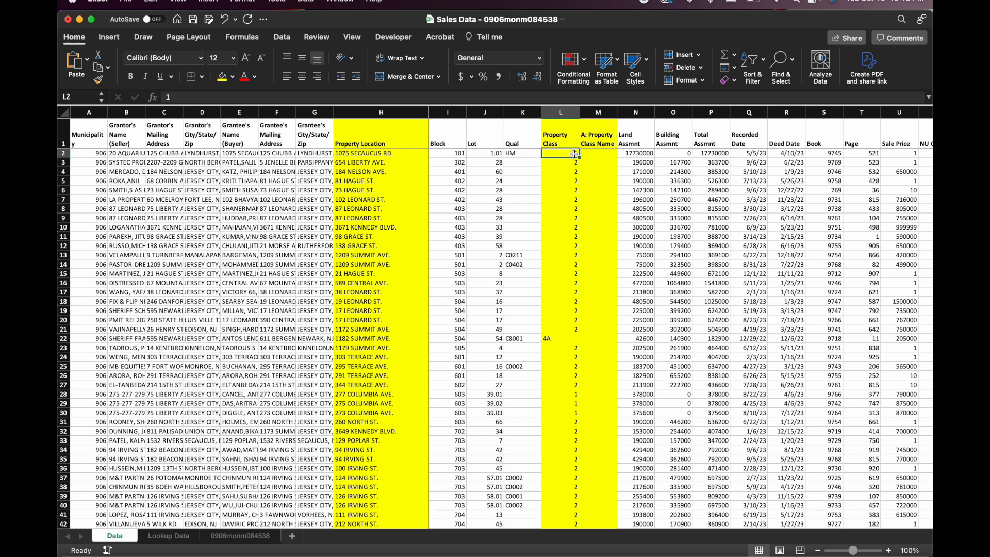
{"action": "left_click", "coordinate": [169, 535]}
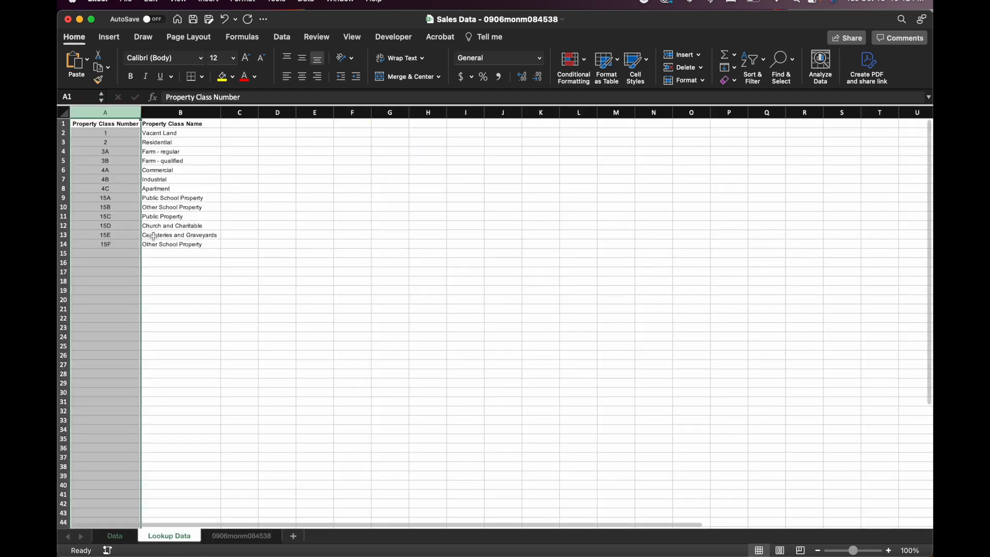
{"action": "left_click_drag", "start_coordinate": [106, 113], "coordinate": [183, 115]}
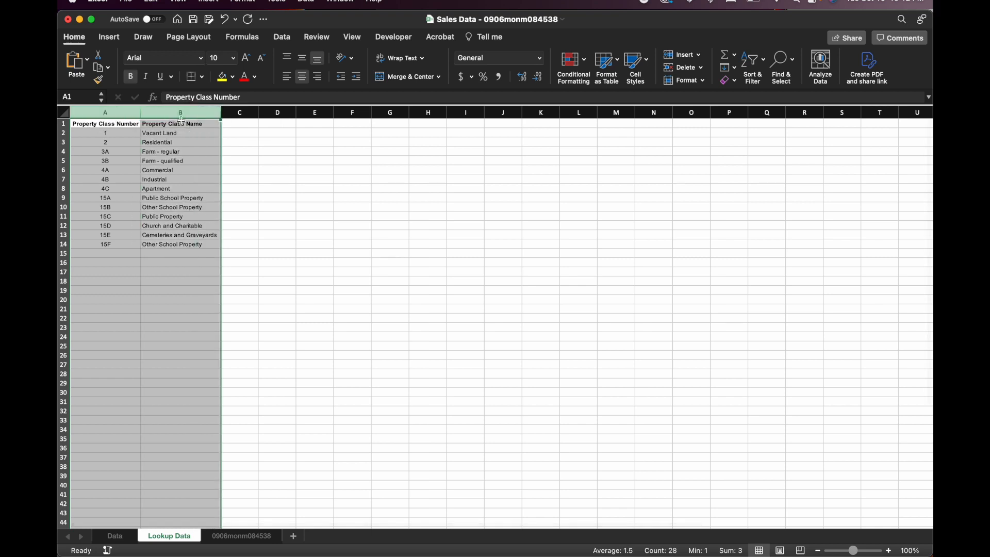
{"action": "left_click", "coordinate": [172, 133]}
{"action": "left_click", "coordinate": [180, 113]}
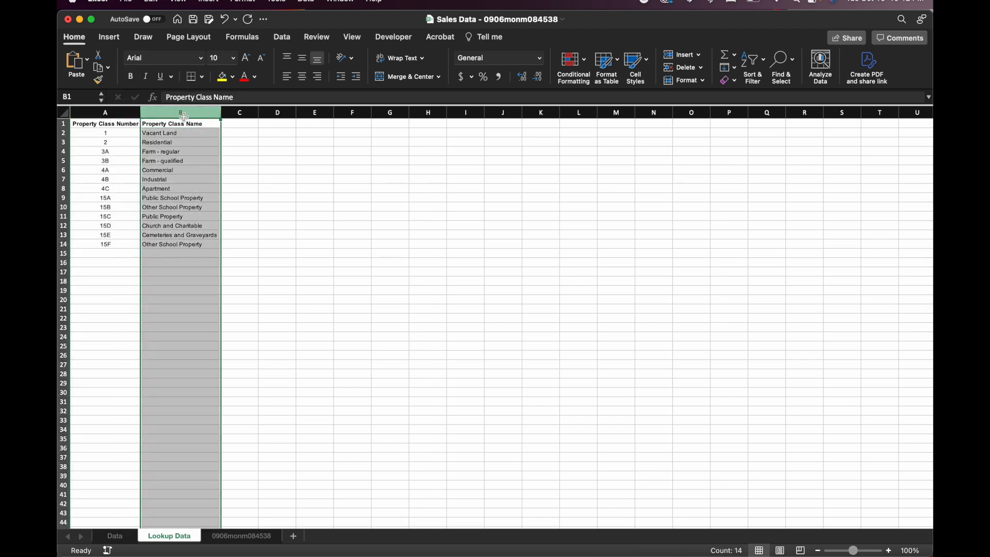
Enter =VLOOKUP(L2,'Lookup Data'!A:B,2,FALSE) in M2 of the Data sheet, and widen column M slightly.
{"action": "left_click", "coordinate": [116, 536]}
{"action": "left_click", "coordinate": [603, 153]}
{"action": "type", "text": "=vlookup("}
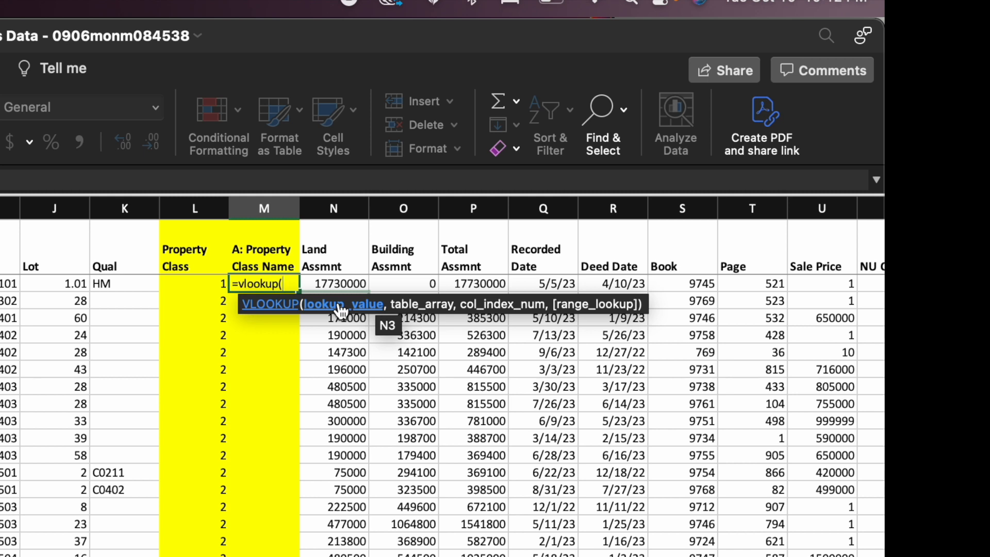
{"action": "left_click", "coordinate": [214, 283]}
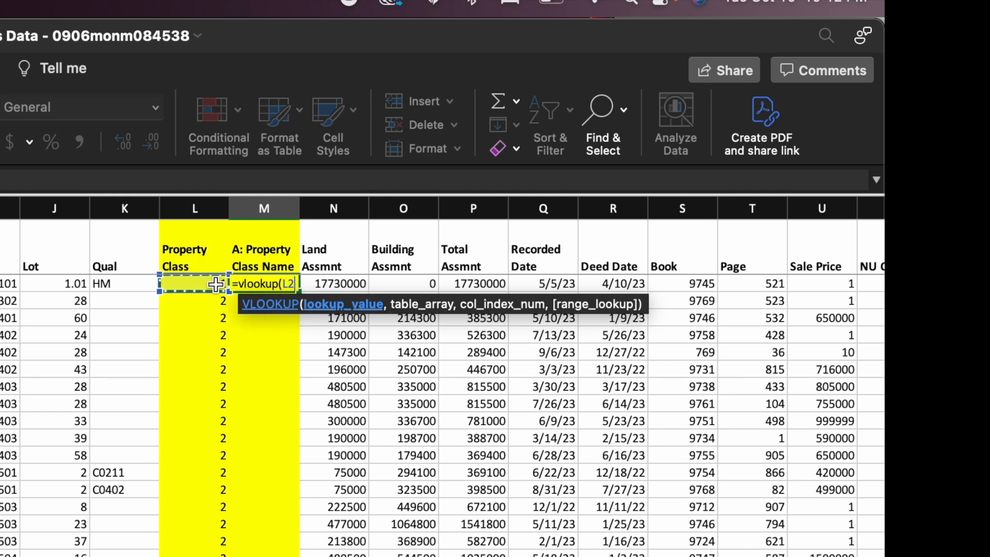
{"action": "type", "text": ","}
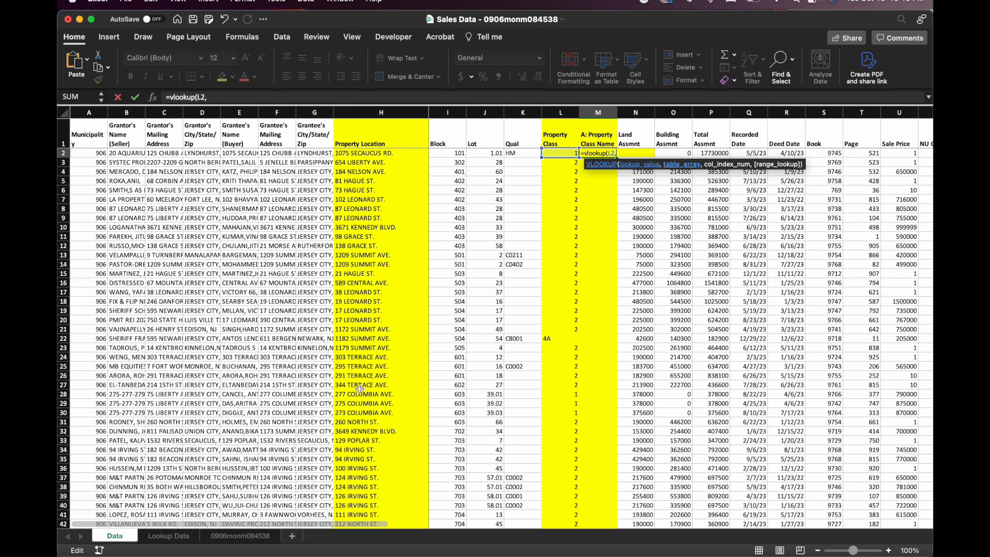
{"action": "left_click", "coordinate": [171, 540]}
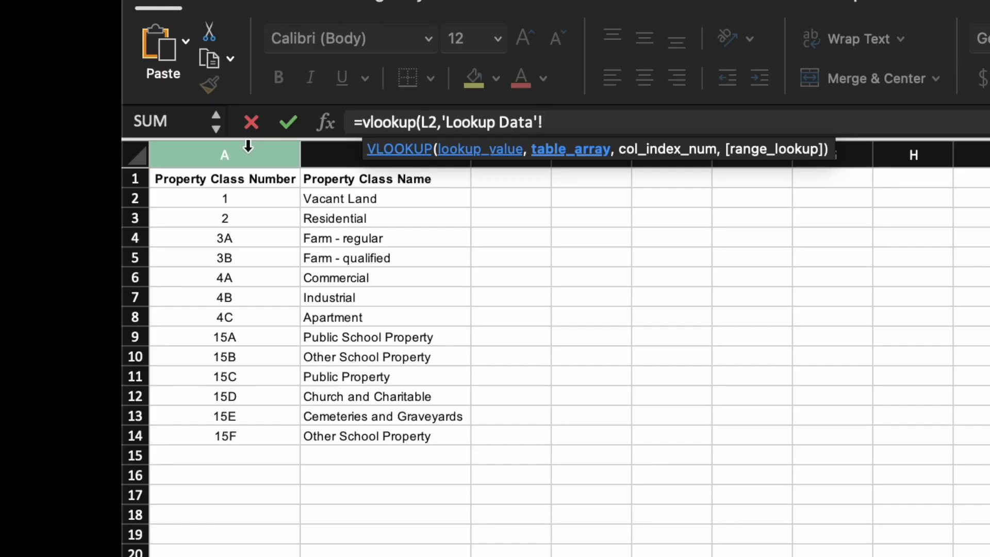
{"action": "left_click_drag", "start_coordinate": [248, 146], "coordinate": [351, 151]}
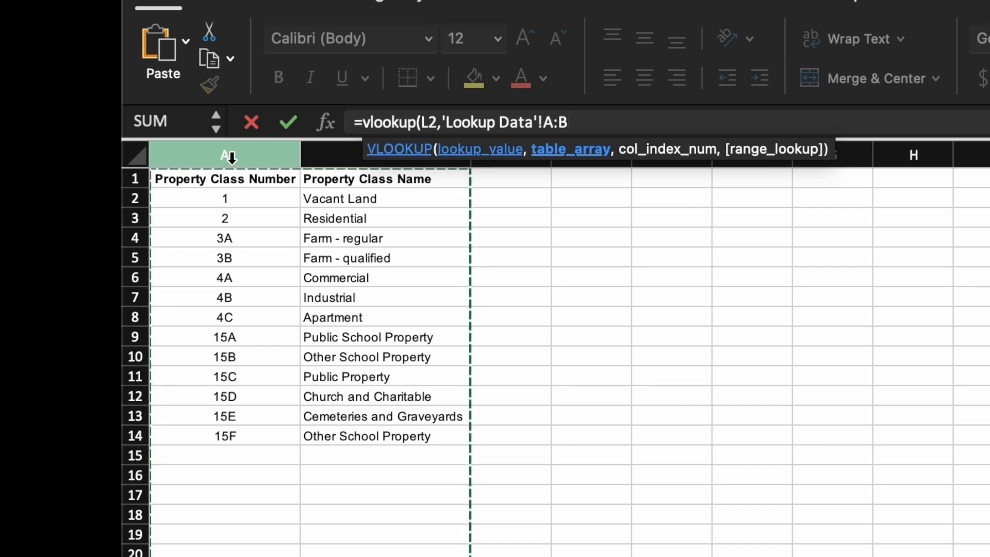
{"action": "type", "text": ",2"}
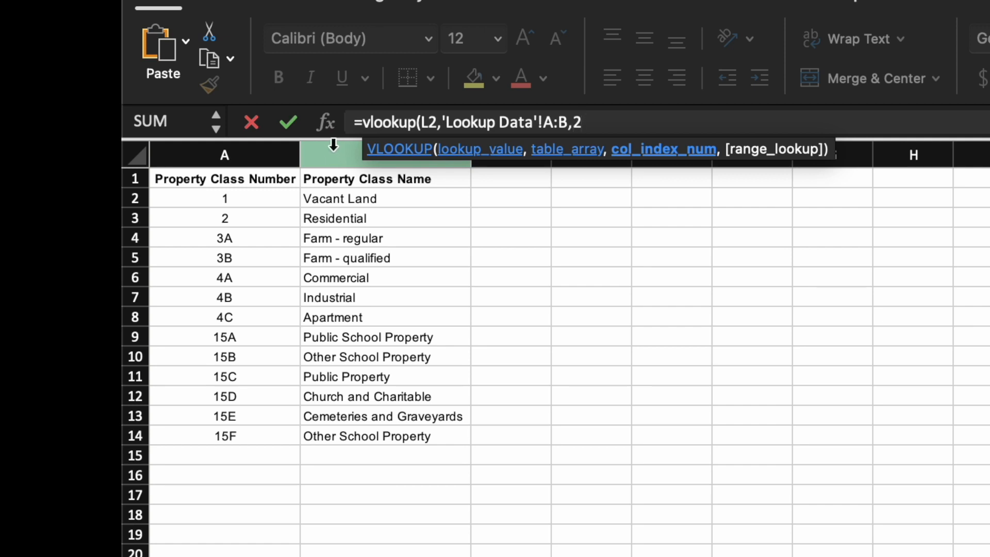
{"action": "type", "text": ","}
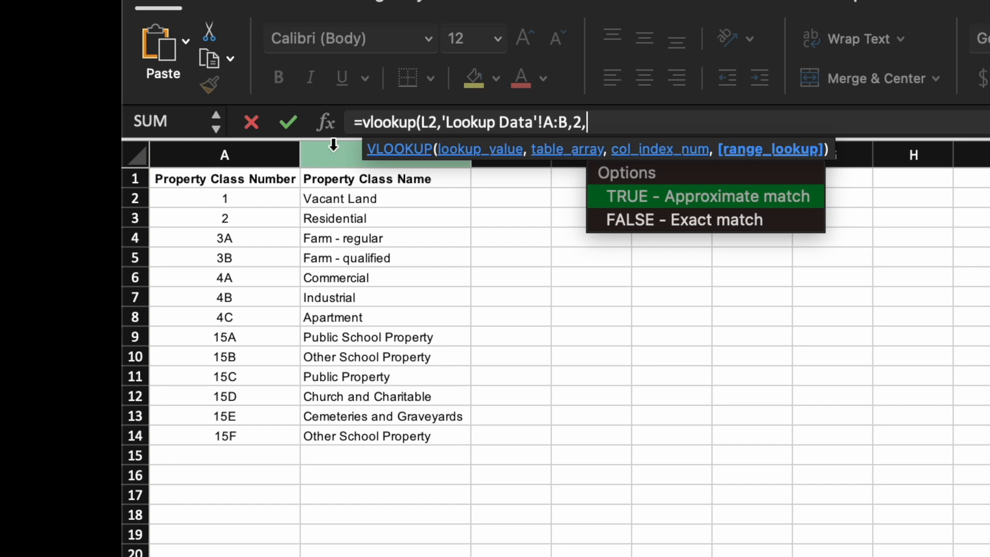
{"action": "type", "text": "false)"}
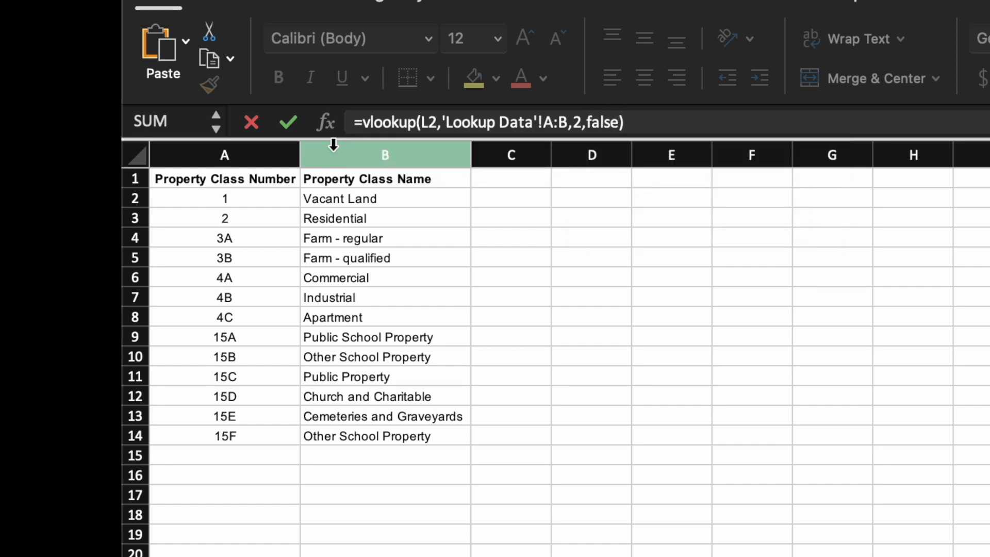
{"action": "key", "text": "Return"}
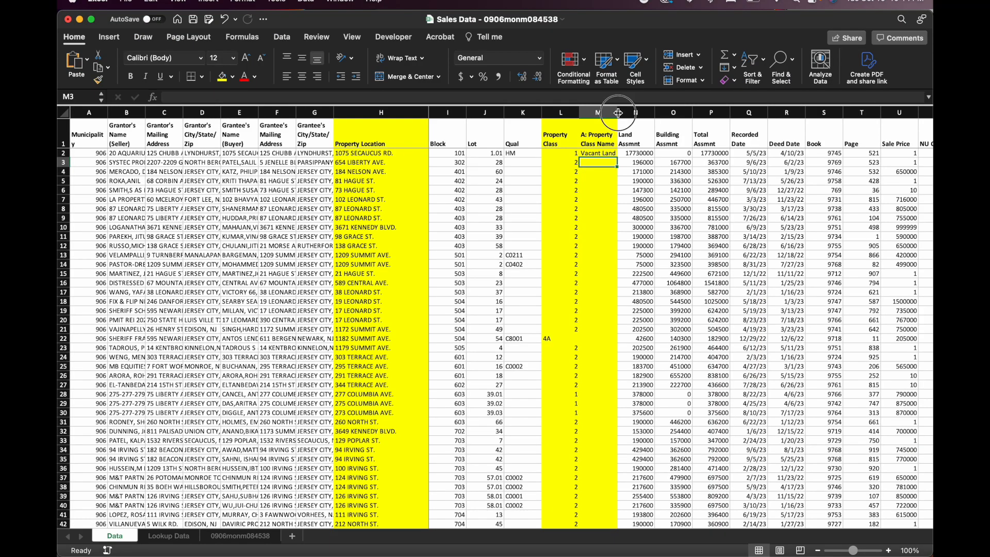
{"action": "left_click_drag", "start_coordinate": [619, 112], "coordinate": [634, 112]}
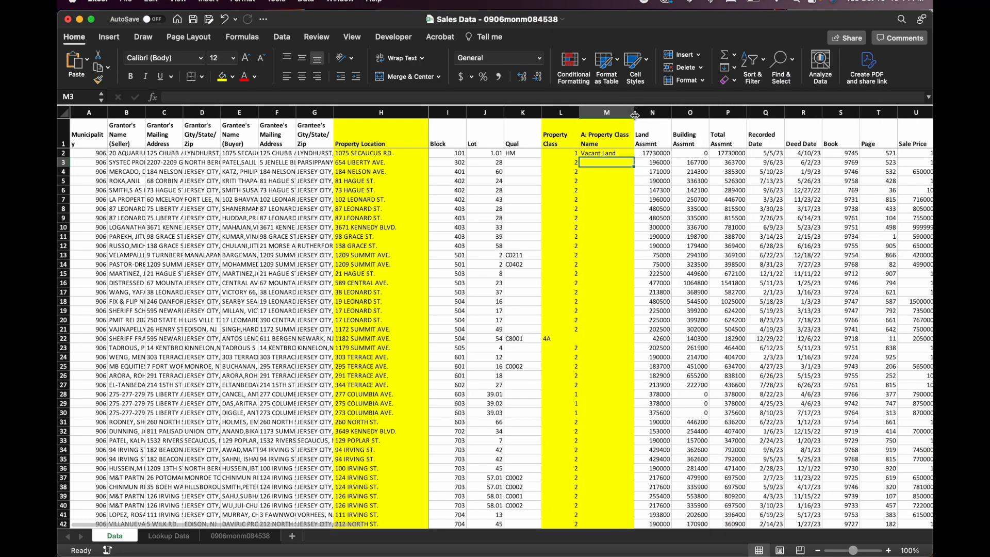
Try filling the M2 lookup formula down column M through row 569, and undo that fill.
{"action": "left_click", "coordinate": [607, 154]}
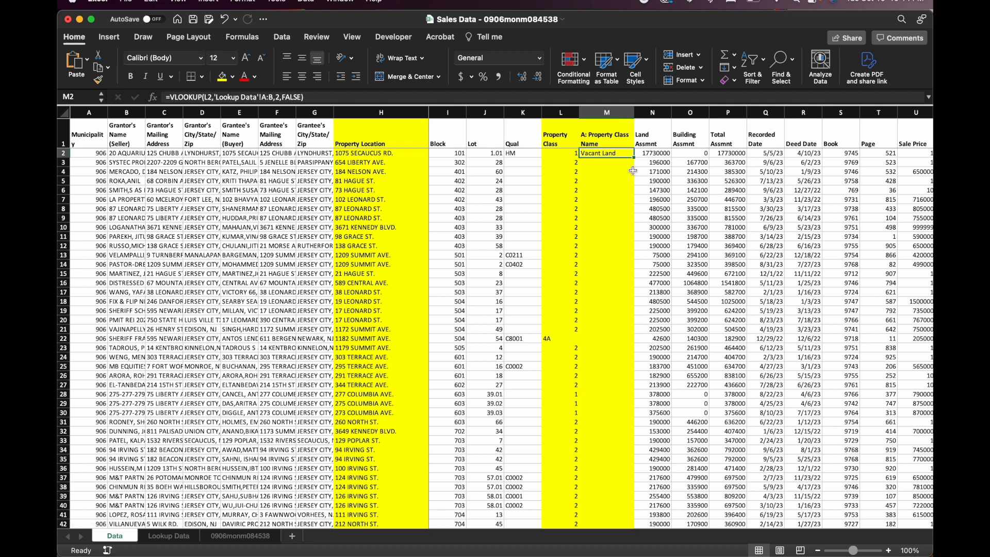
{"action": "left_click_drag", "start_coordinate": [634, 157], "coordinate": [654, 554]}
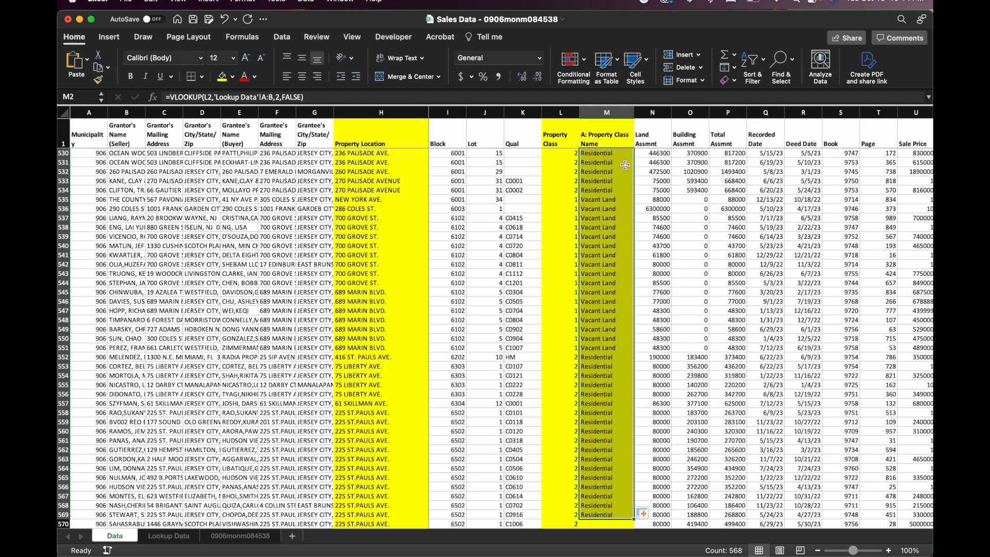
{"action": "key", "text": "super+z"}
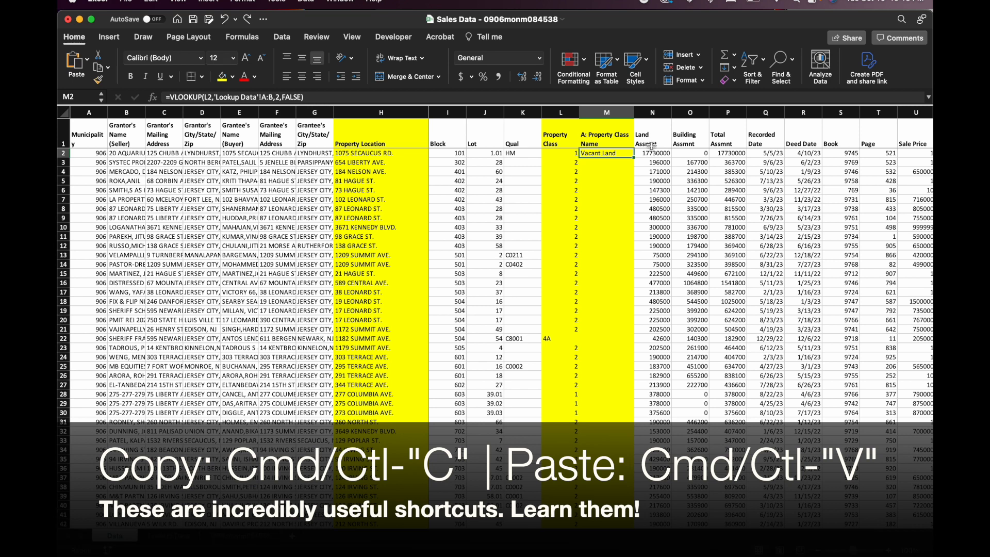
Copy the lookup formula from M2 and paste it down column M through the last data row, 2368.
{"action": "left_click_drag", "start_coordinate": [310, 98], "coordinate": [152, 94]}
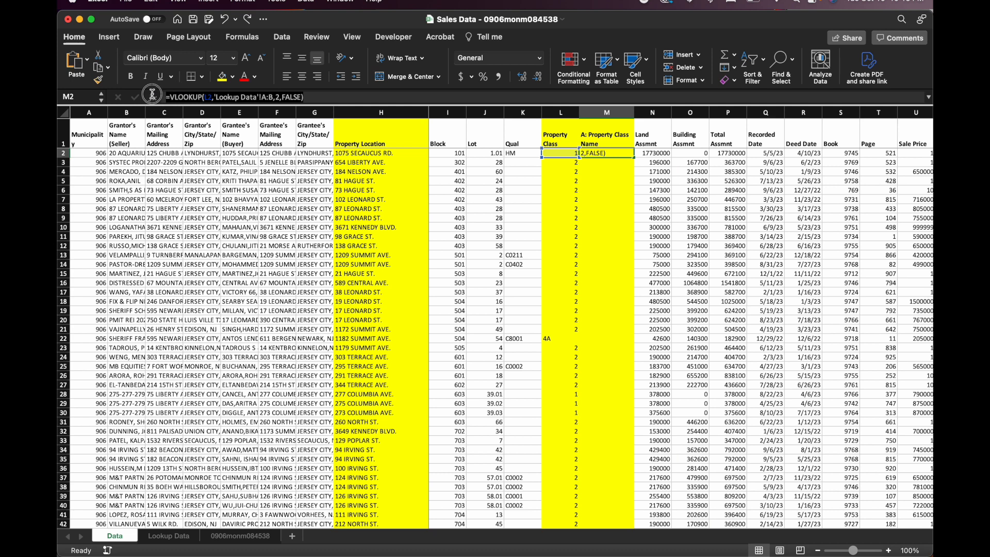
{"action": "key", "text": "Escape"}
{"action": "key", "text": "super+c"}
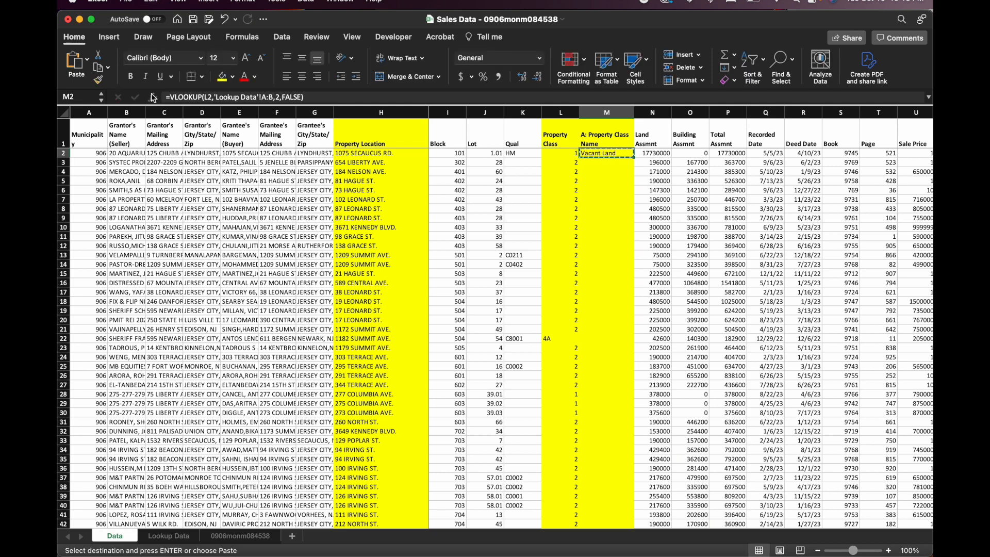
{"action": "key", "text": "Left"}
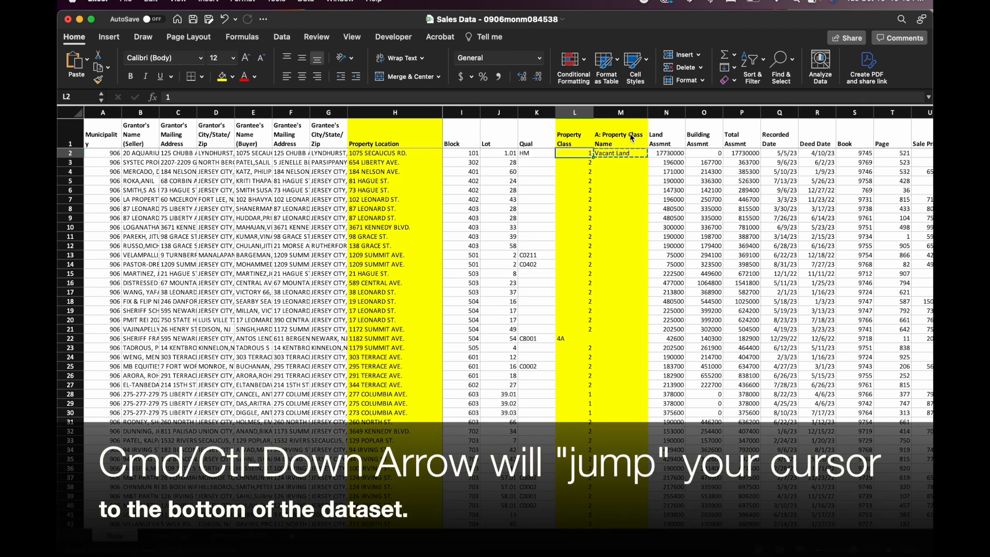
{"action": "key", "text": "super+Down"}
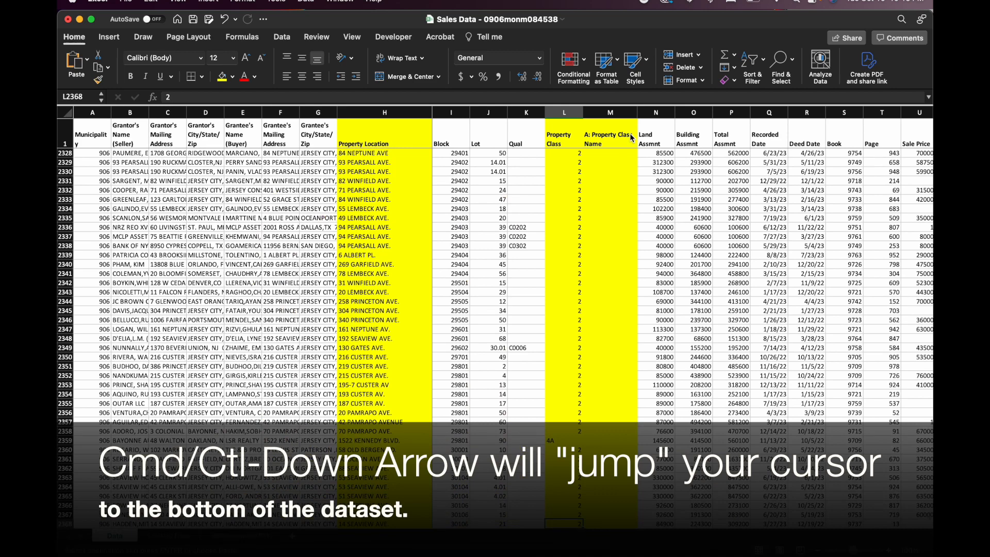
{"action": "key", "text": "Right"}
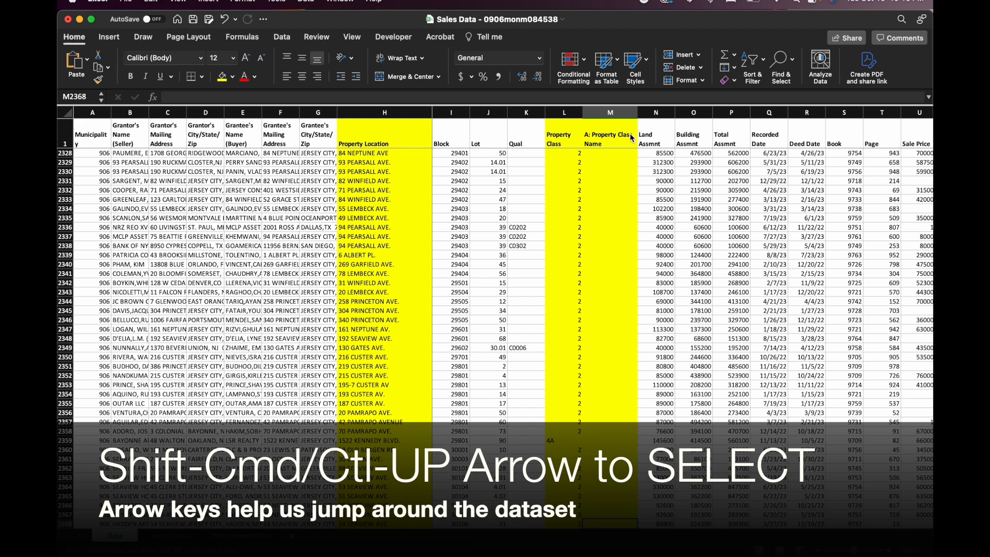
{"action": "key", "text": "shift+super+Up"}
{"action": "key", "text": "super+c"}
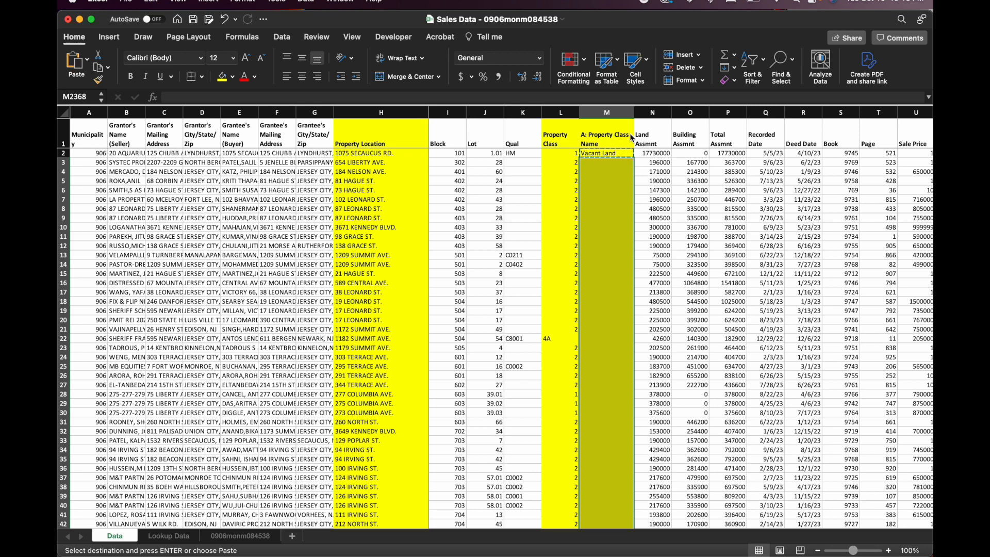
{"action": "key", "text": "super+v"}
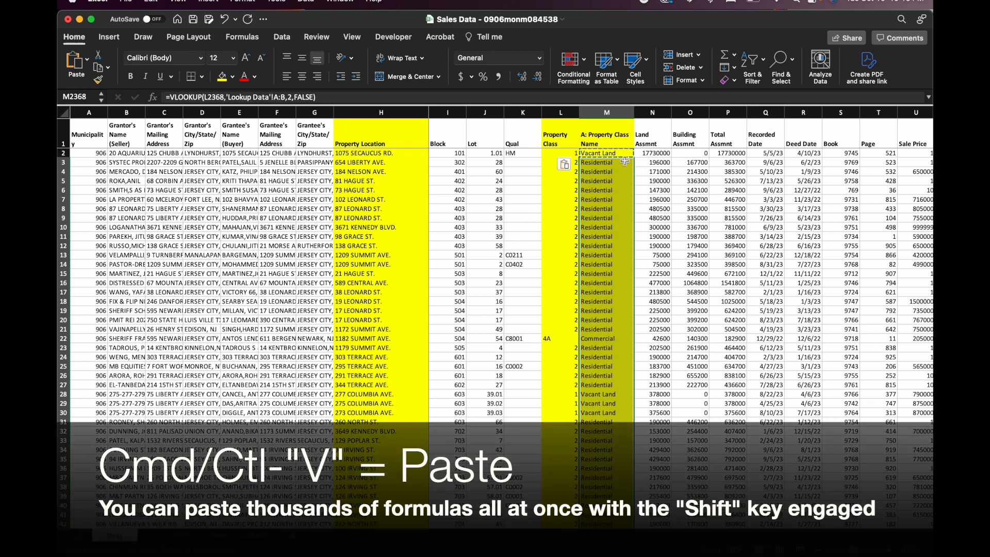
Spot-check the pasted lookup formulas in several cells down column M, including M18 and M89.
{"action": "left_click", "coordinate": [617, 224]}
{"action": "left_click", "coordinate": [608, 300]}
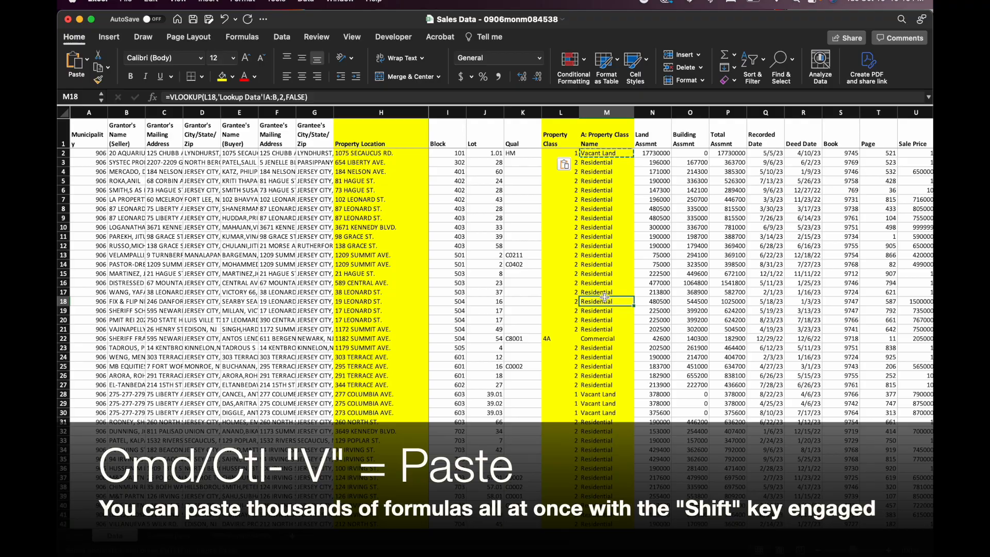
{"action": "scroll", "coordinate": [608, 301], "scroll_direction": "down", "scroll_amount": 4}
{"action": "left_click", "coordinate": [604, 300]}
{"action": "scroll", "coordinate": [604, 301], "scroll_direction": "down", "scroll_amount": 20}
{"action": "left_click", "coordinate": [605, 281]}
{"action": "scroll", "coordinate": [606, 257], "scroll_direction": "up", "scroll_amount": 20}
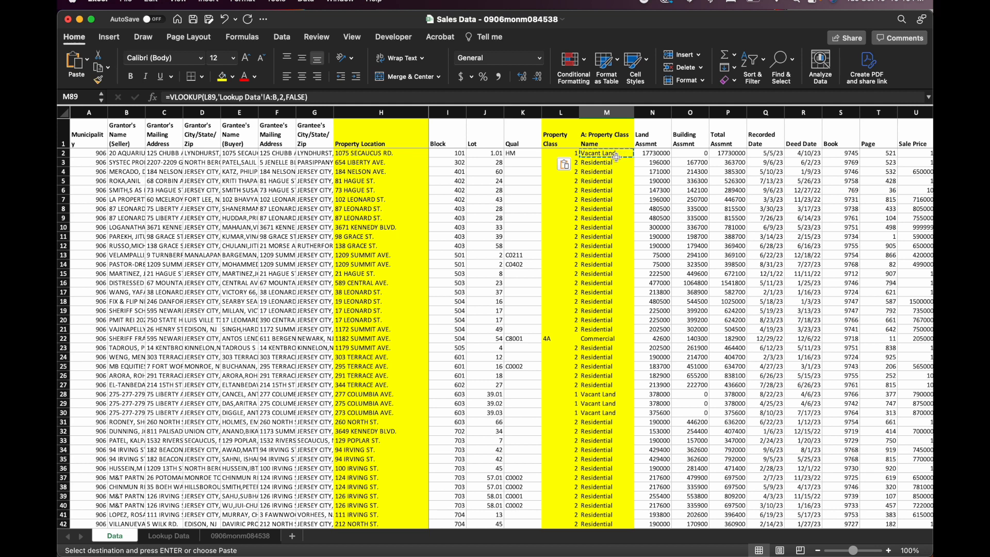
Save the workbook and select the whole A: Property Class Name column.
{"action": "key", "text": "super+s"}
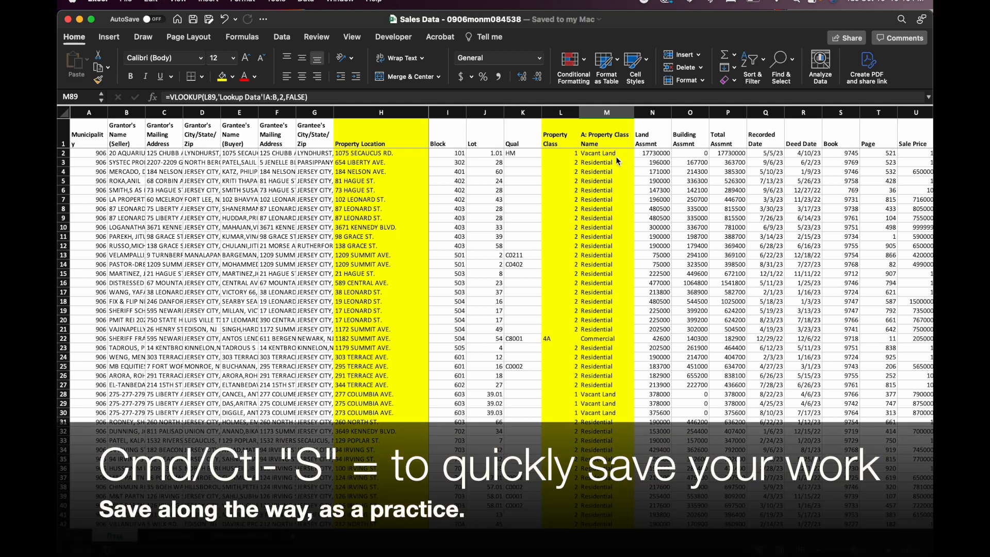
{"action": "left_click", "coordinate": [611, 112]}
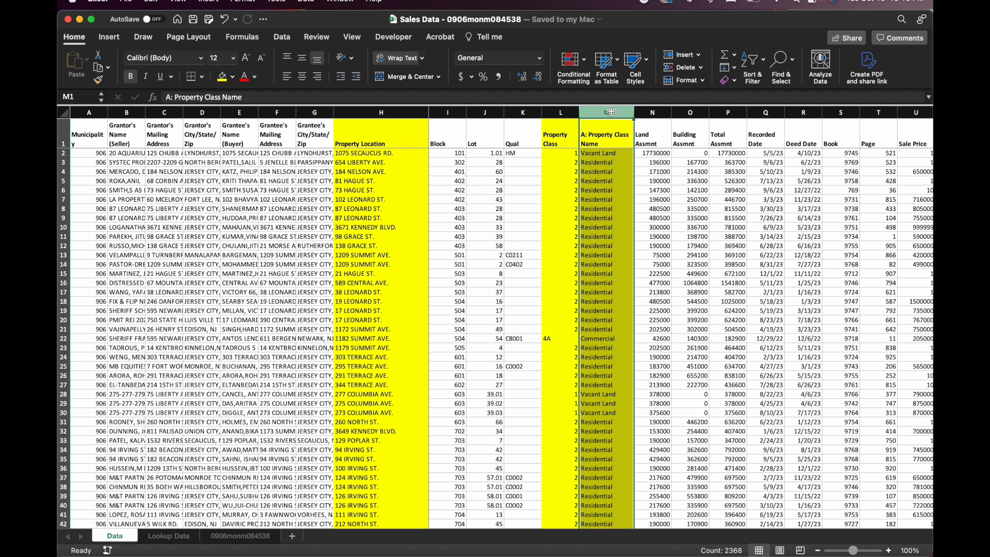
{"action": "left_click", "coordinate": [777, 1]}
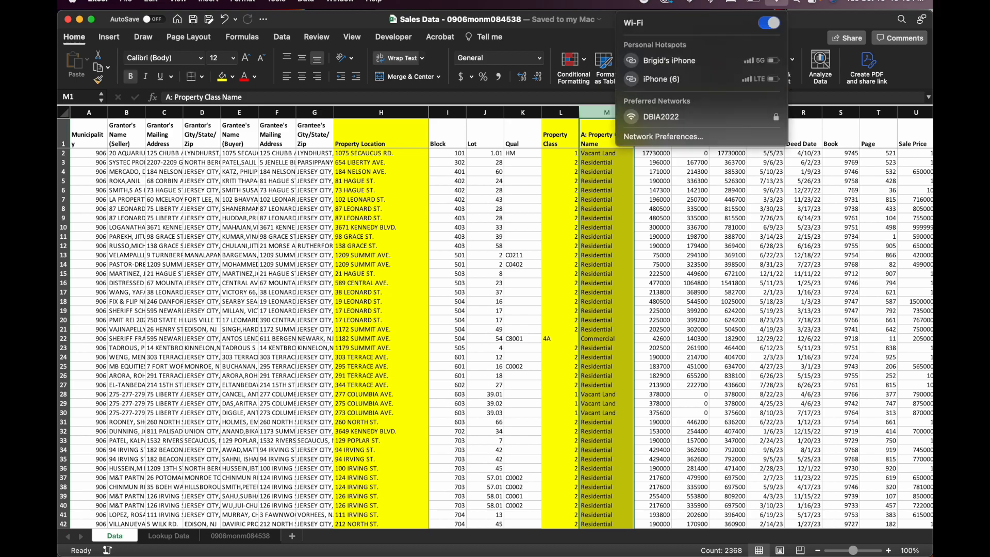